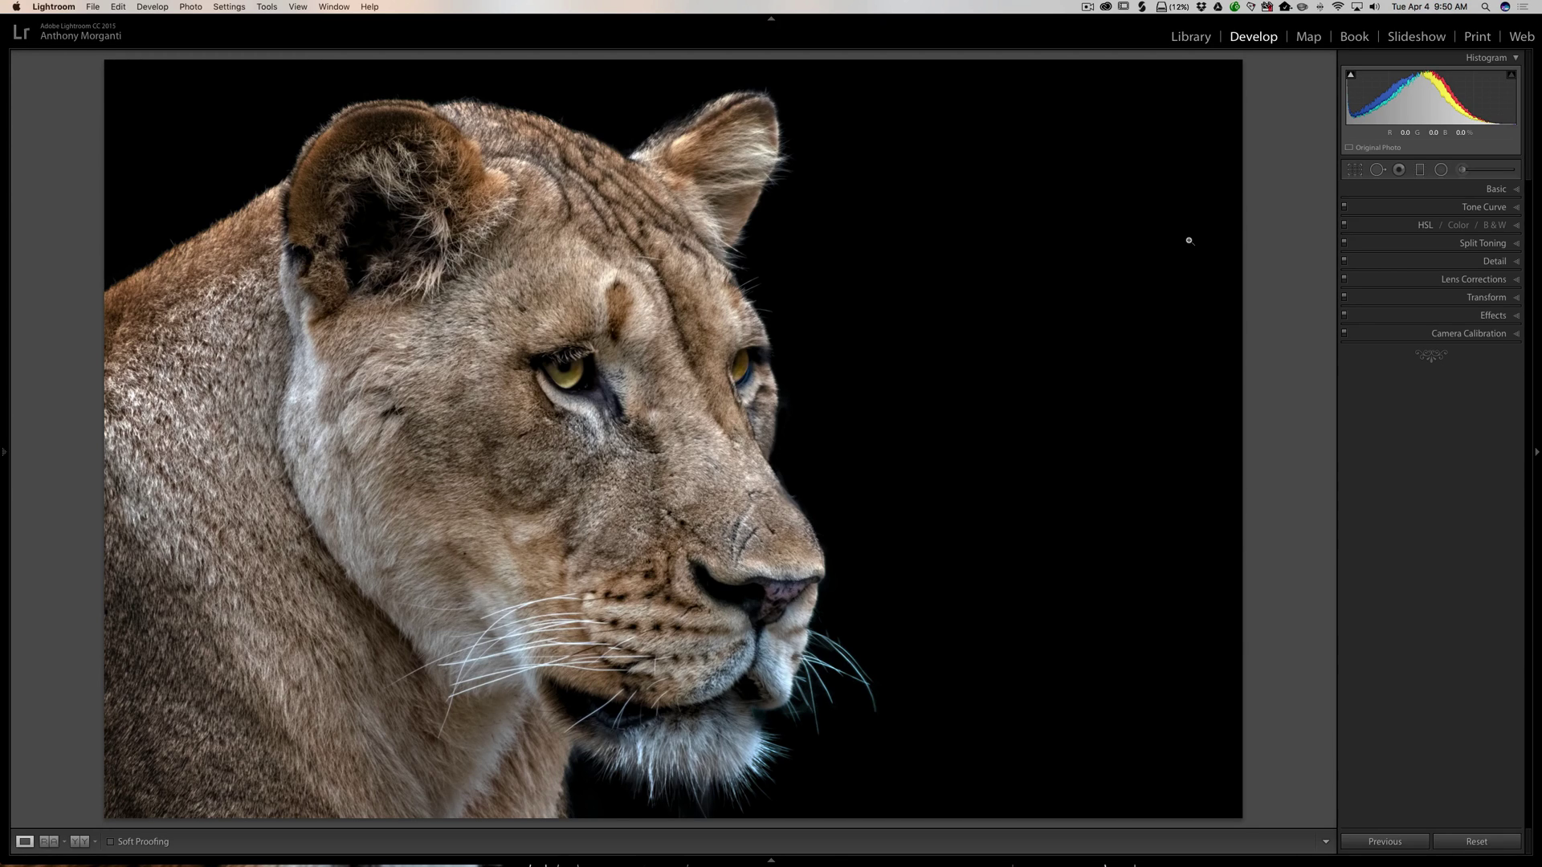
# Resize the adjustment brush with the Size slider and bracket keys, finishing at size 21
pyautogui.click(1463, 170)
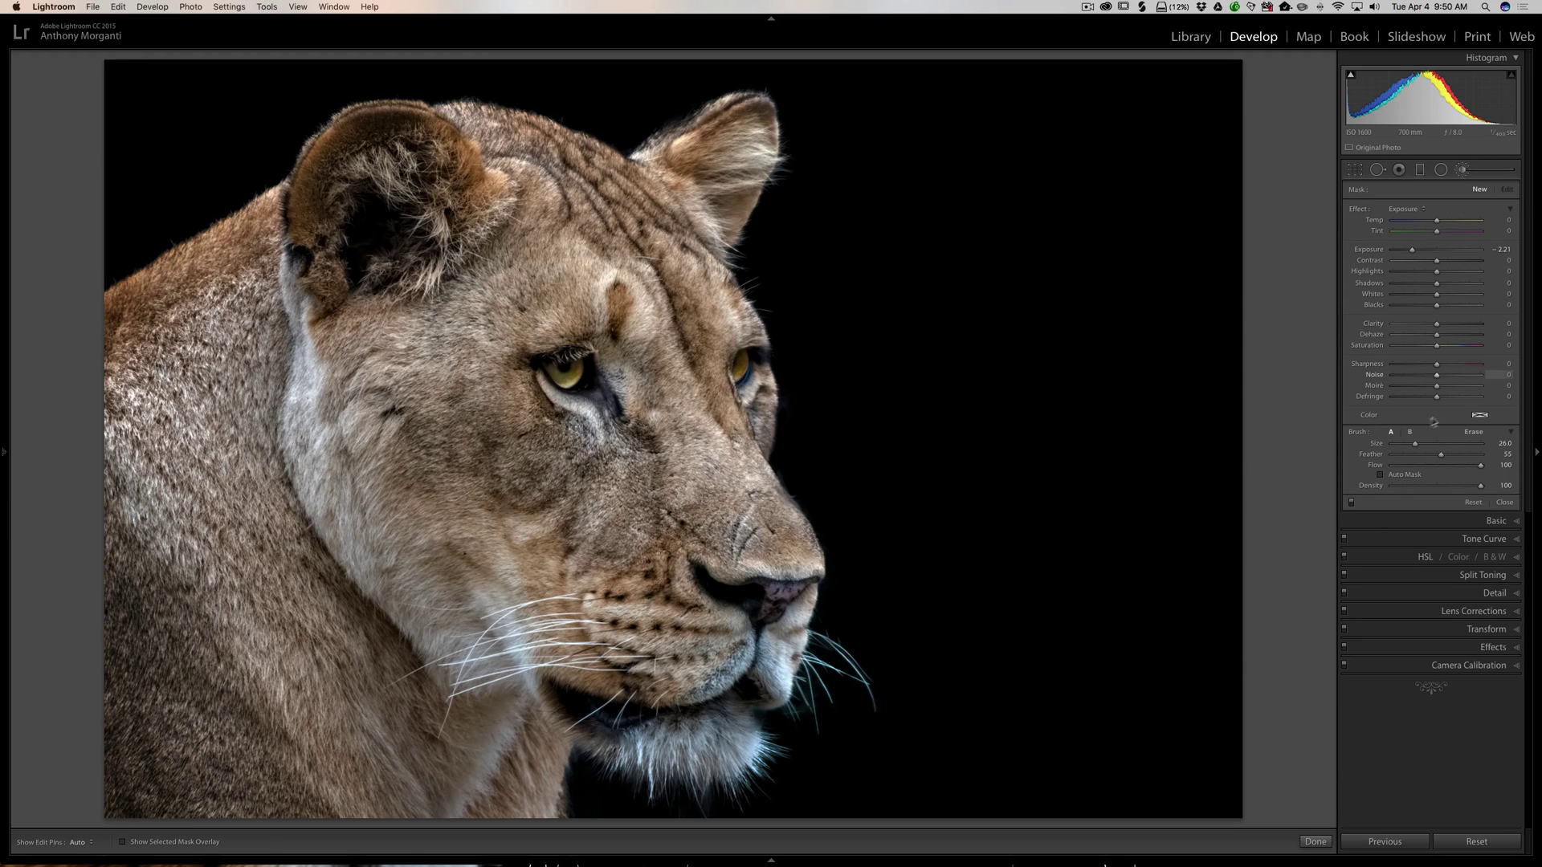
pyautogui.moveTo(1414, 444); pyautogui.dragTo(1414, 446)
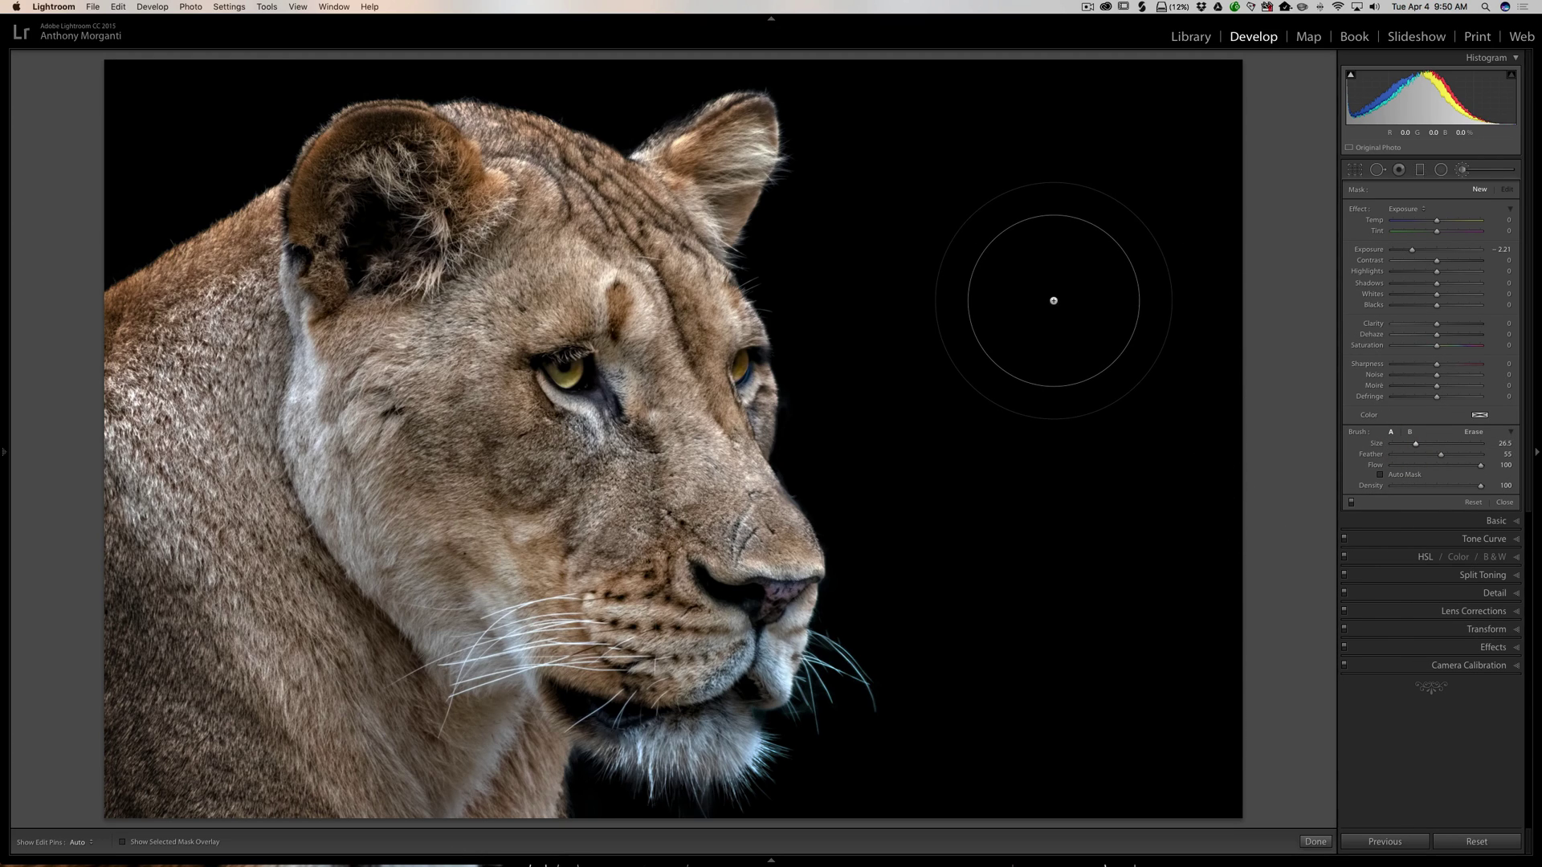
pyautogui.press(']')
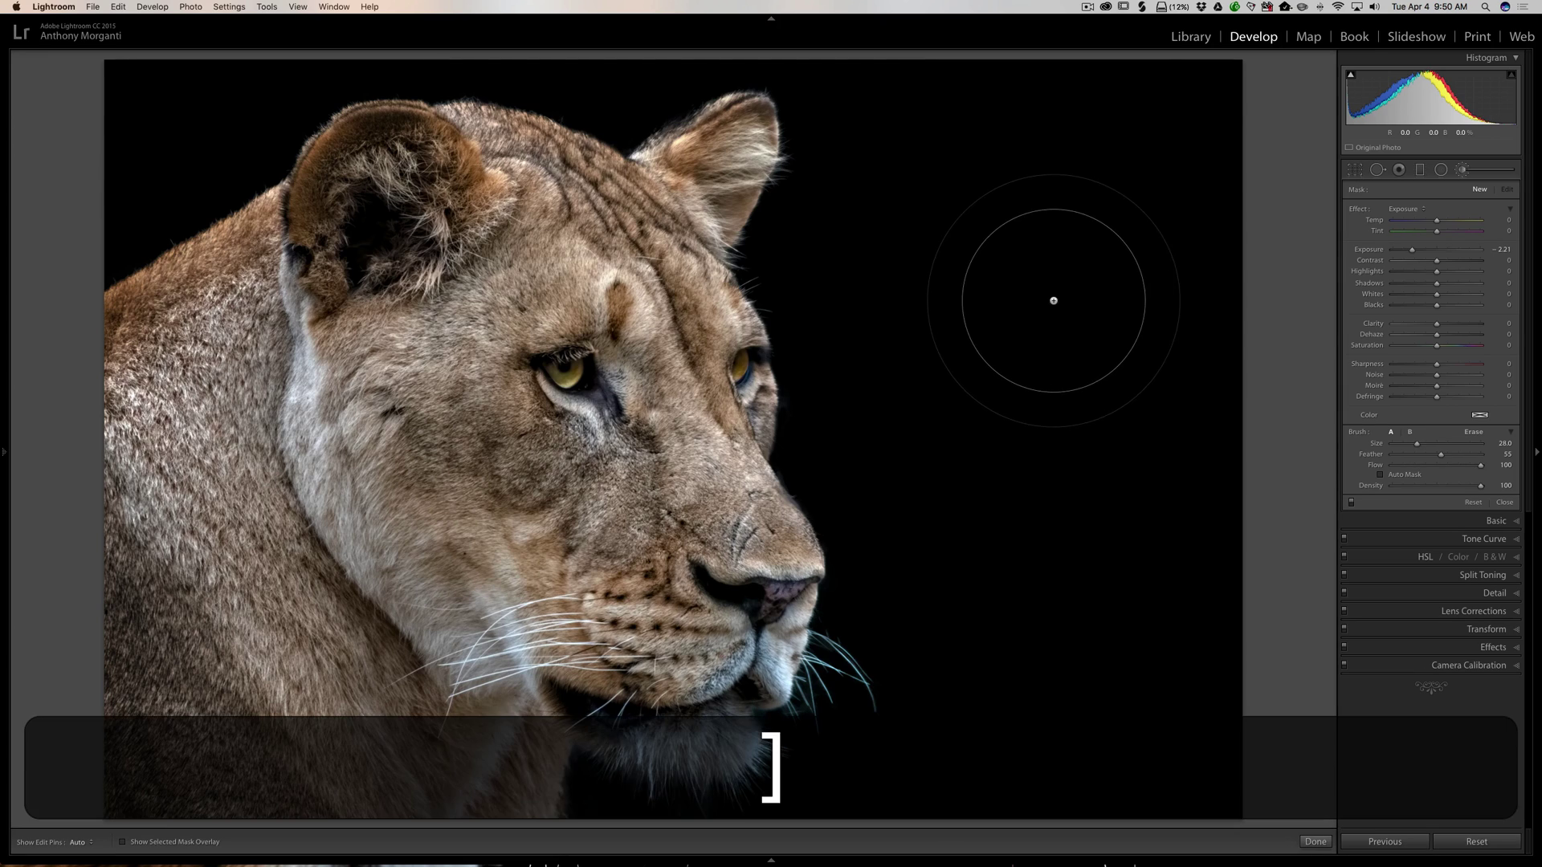
pyautogui.press('[')
pyautogui.press('[')
pyautogui.press('[')
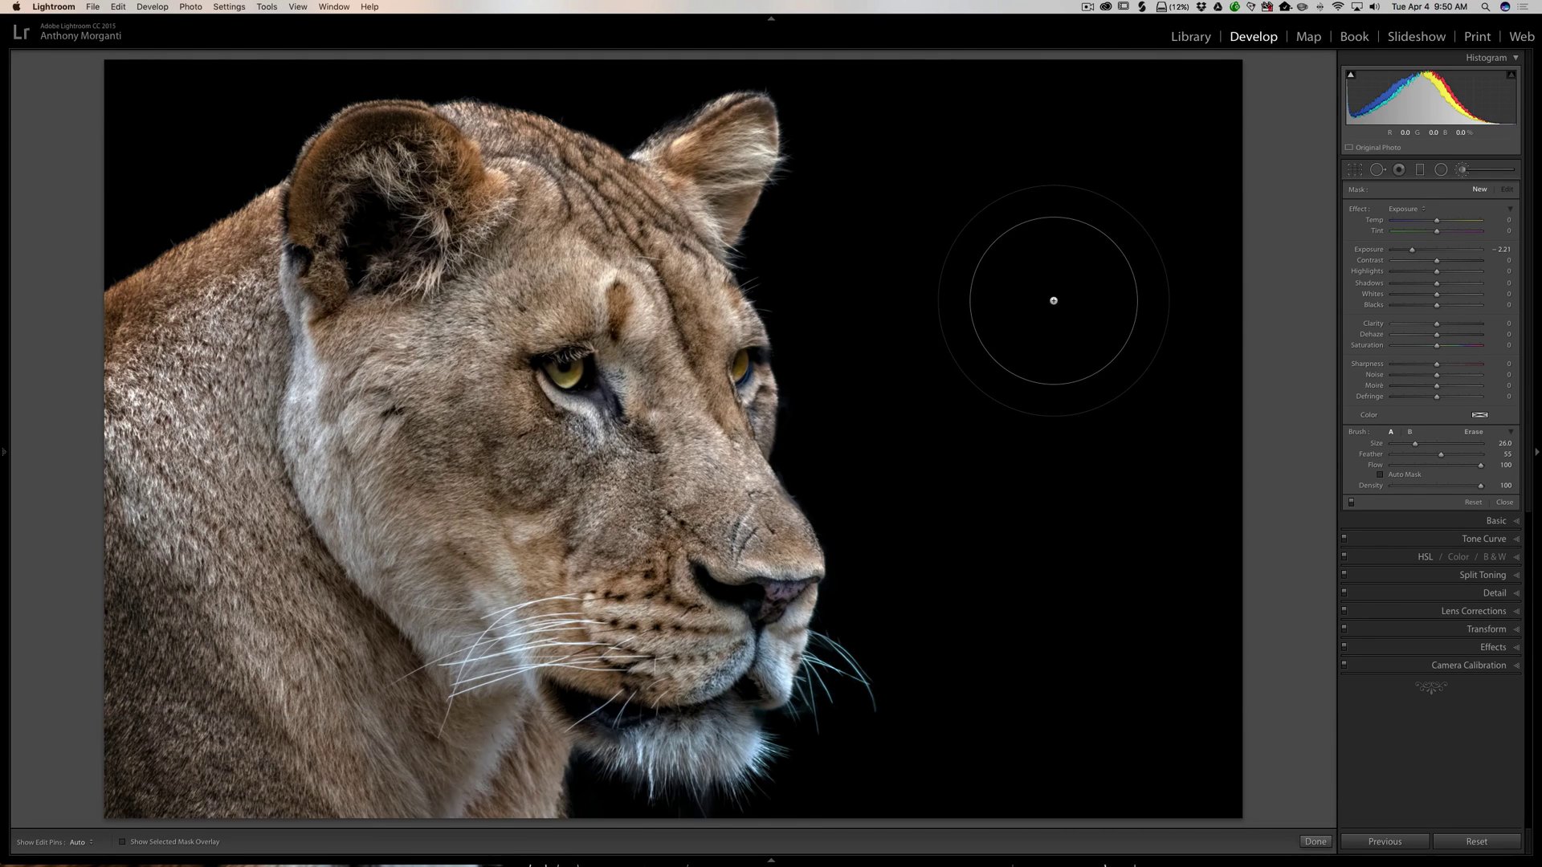
pyautogui.press('[')
pyautogui.press('[')
pyautogui.press('[')
pyautogui.press('[')
pyautogui.press('[')
pyautogui.press(']')
pyautogui.press(']')
pyautogui.press(']')
pyautogui.press(']')
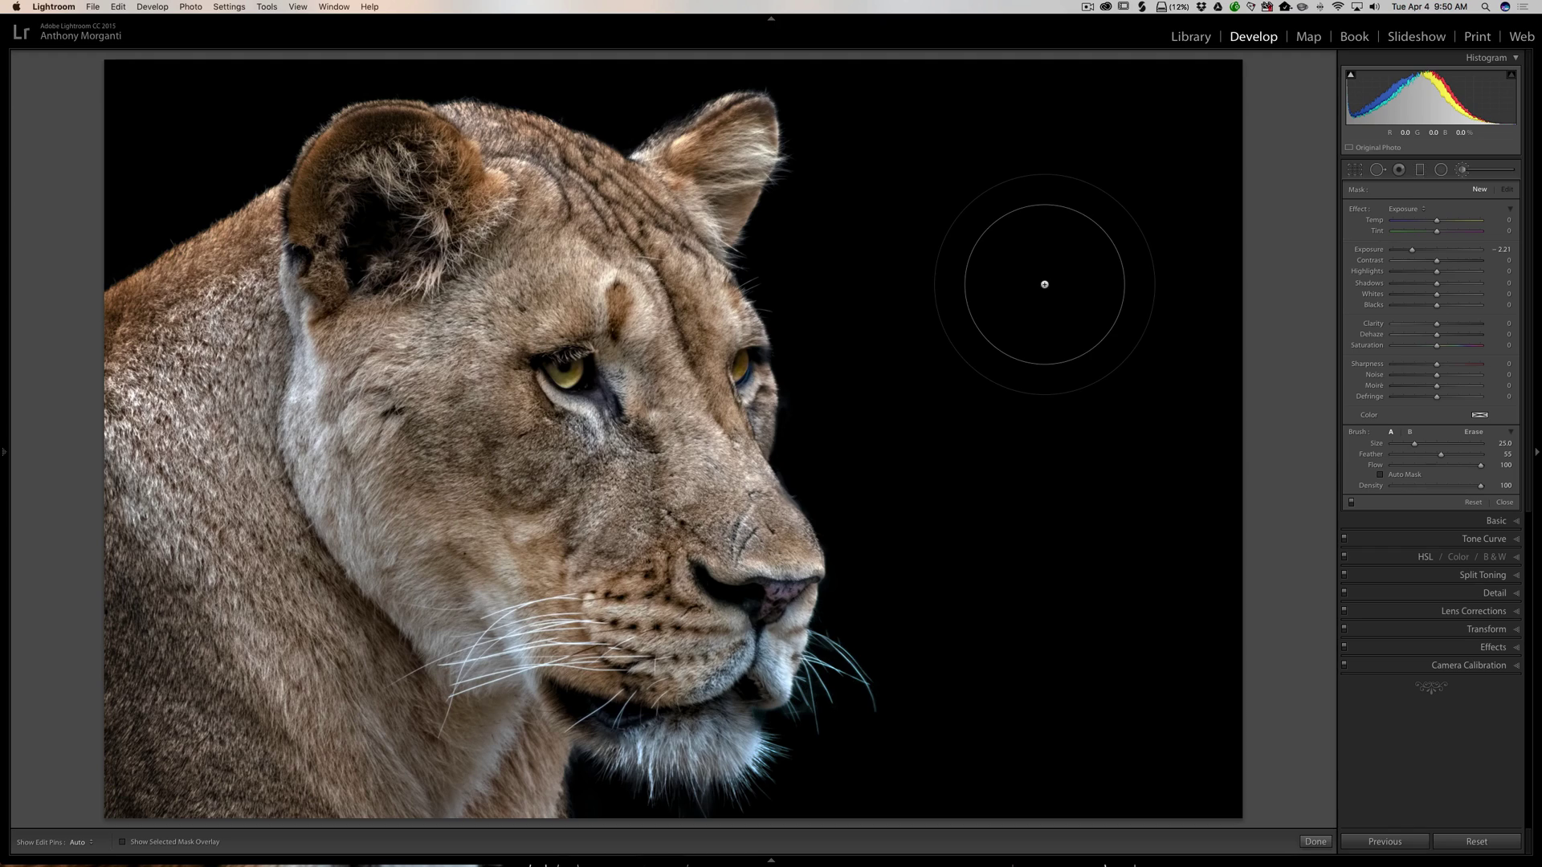
pyautogui.press('[')
pyautogui.press('[')
pyautogui.press('[')
pyautogui.press('[')
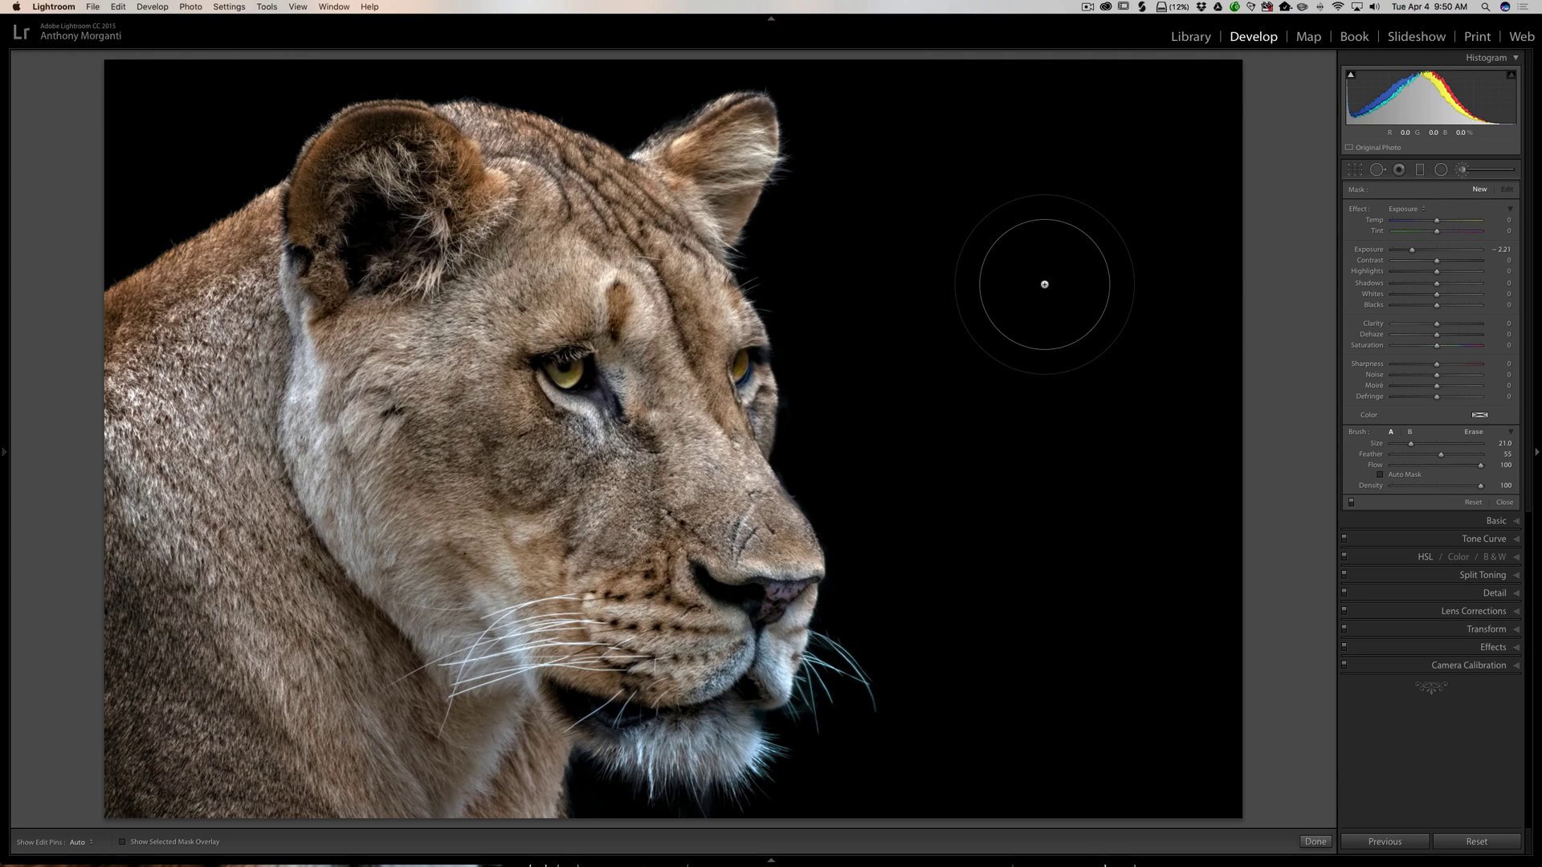
pyautogui.press('[')
pyautogui.press('[')
pyautogui.press('[')
pyautogui.press('[')
pyautogui.press(']')
pyautogui.press(']')
pyautogui.press(']')
pyautogui.press(']')
pyautogui.press(']')
pyautogui.press(']')
pyautogui.press(']')
pyautogui.press(']')
pyautogui.press('[')
pyautogui.press('[')
pyautogui.press('[')
pyautogui.press('[')
# Nudge the brush feather up and down with Shift-scrolling
pyautogui.press('shift')
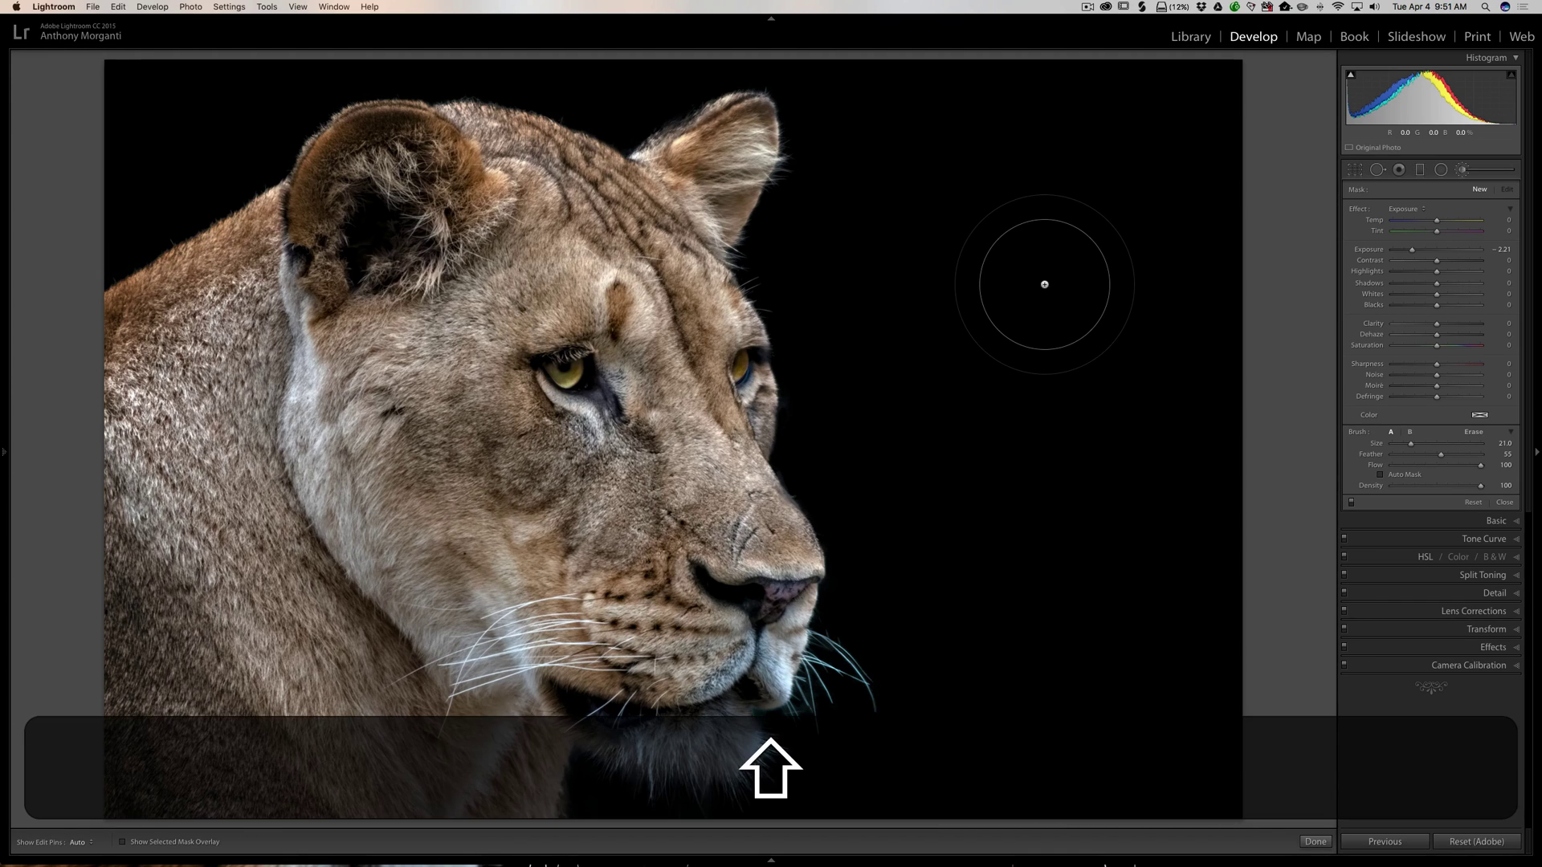
pyautogui.scroll(5, 1044, 284)
pyautogui.scroll(5, 1044, 284)
pyautogui.scroll(-10, 1044, 284)
pyautogui.scroll(12, 1044, 285)
pyautogui.scroll(-3, 1043, 285)
pyautogui.scroll(5, 1044, 284)
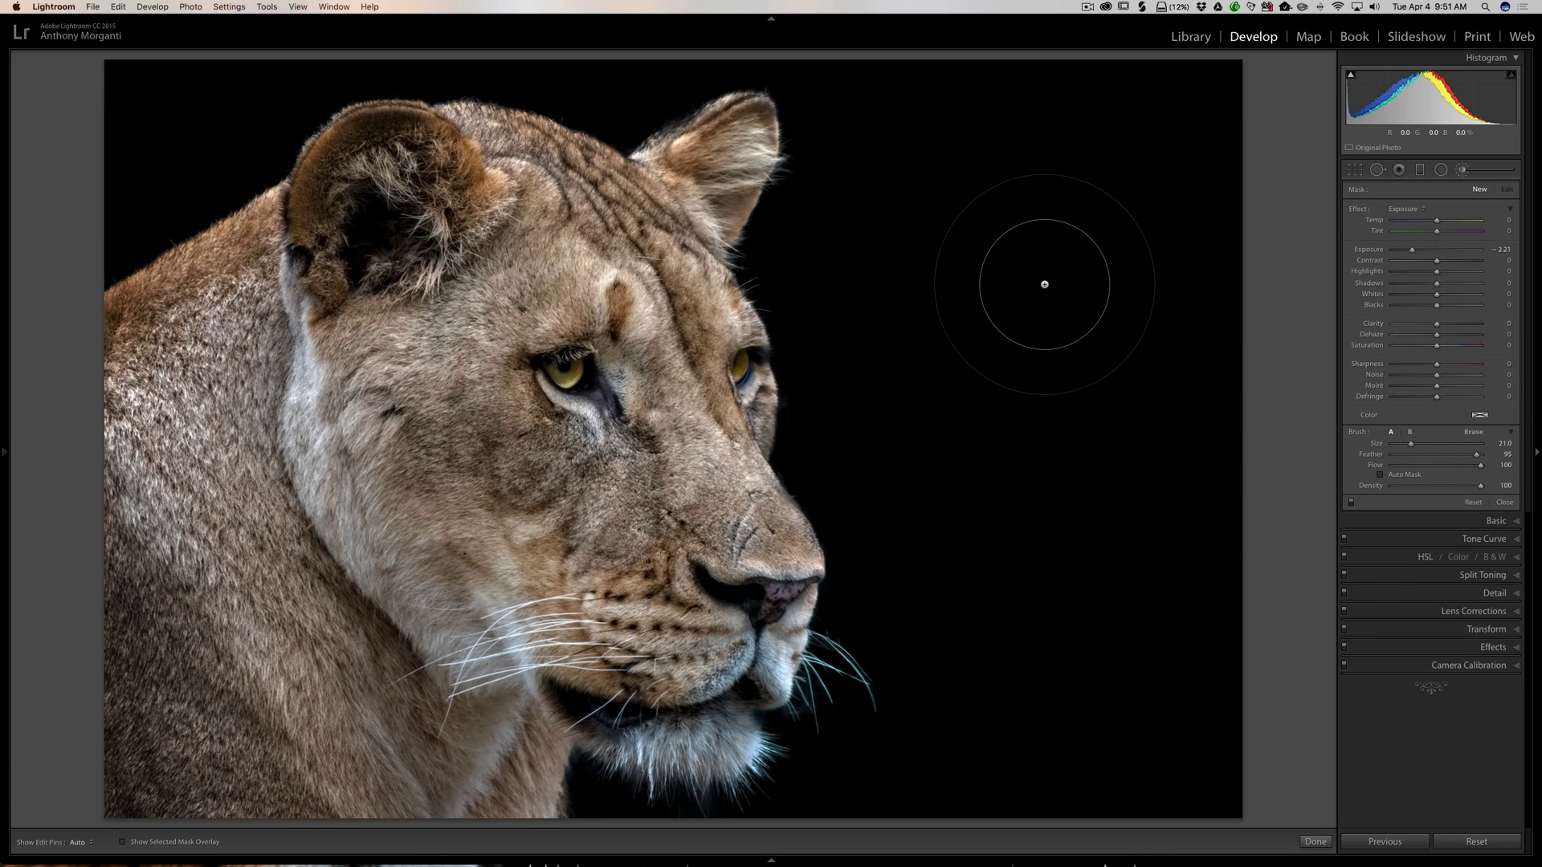
# Step the feather up to 100, then down through 85 to 70
pyautogui.press('shift')
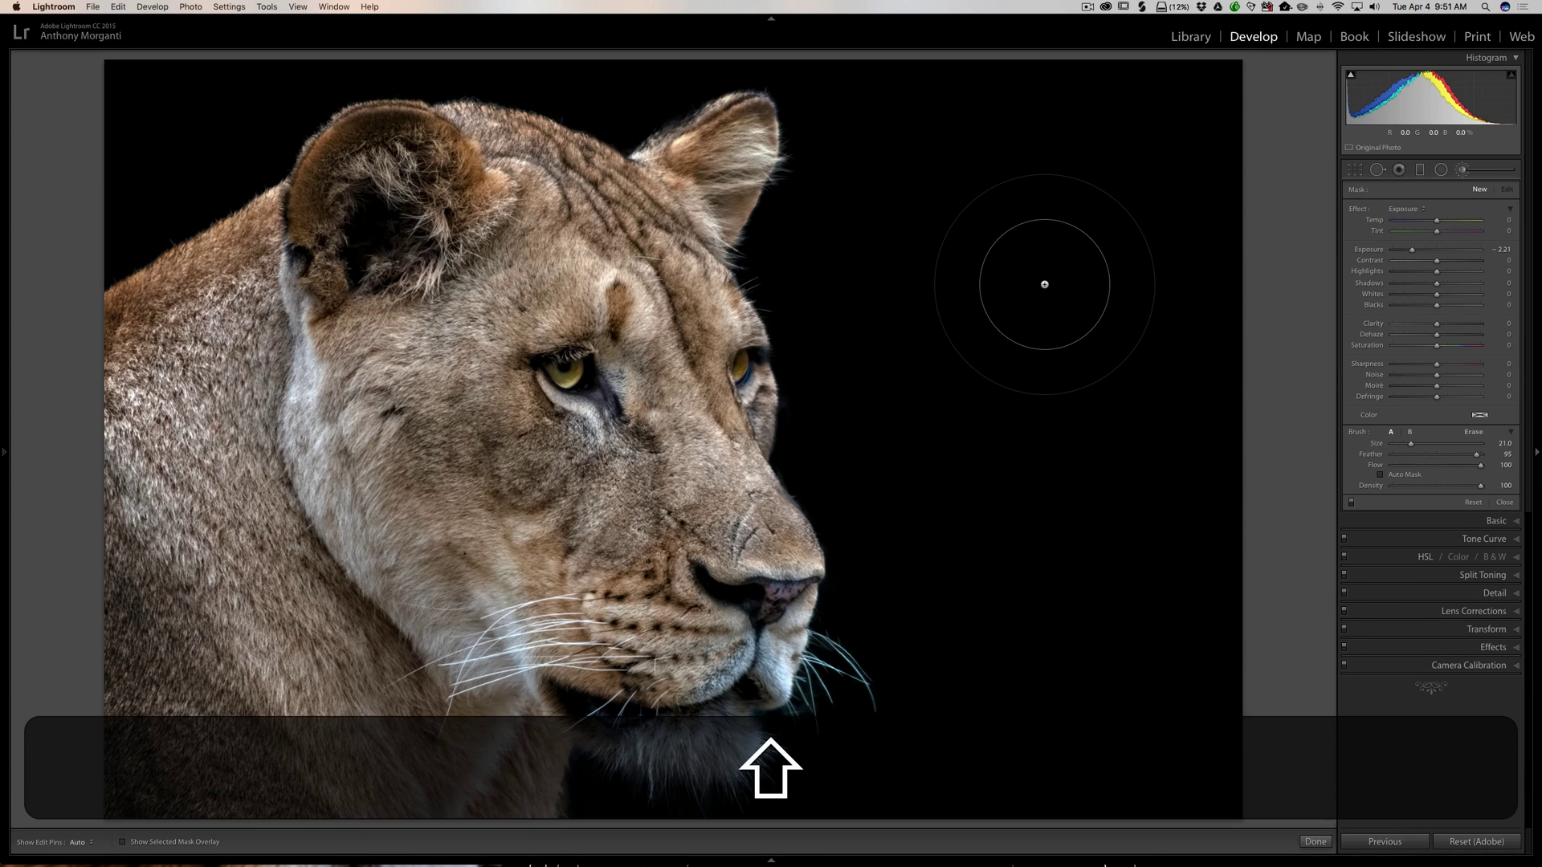
pyautogui.hotkey('shift', ']')
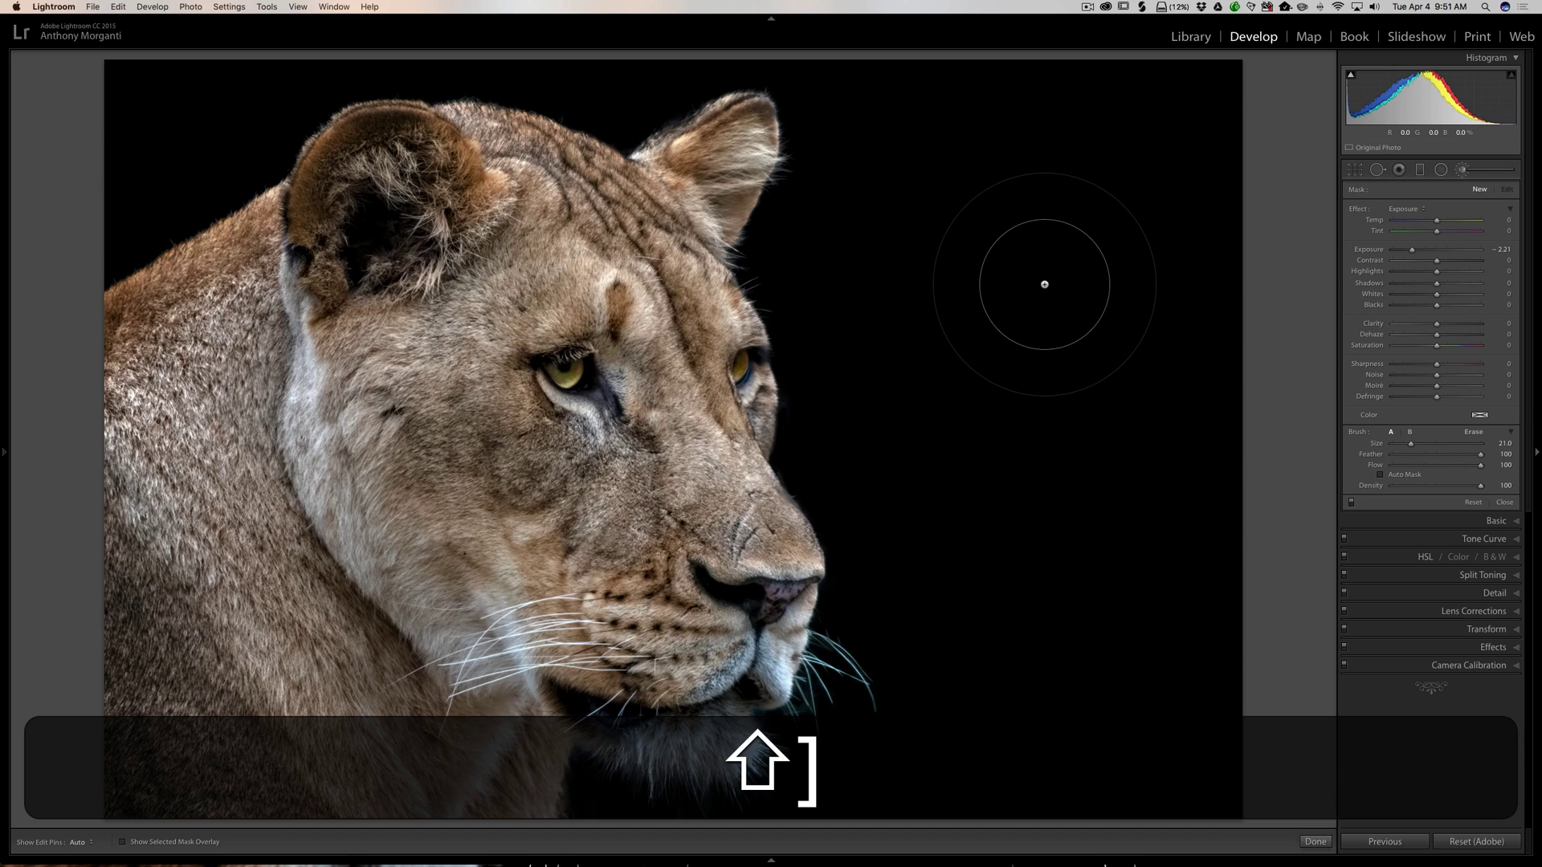
pyautogui.hotkey('shift', '[')
pyautogui.hotkey('shift', '[')
pyautogui.hotkey('shift', '[')
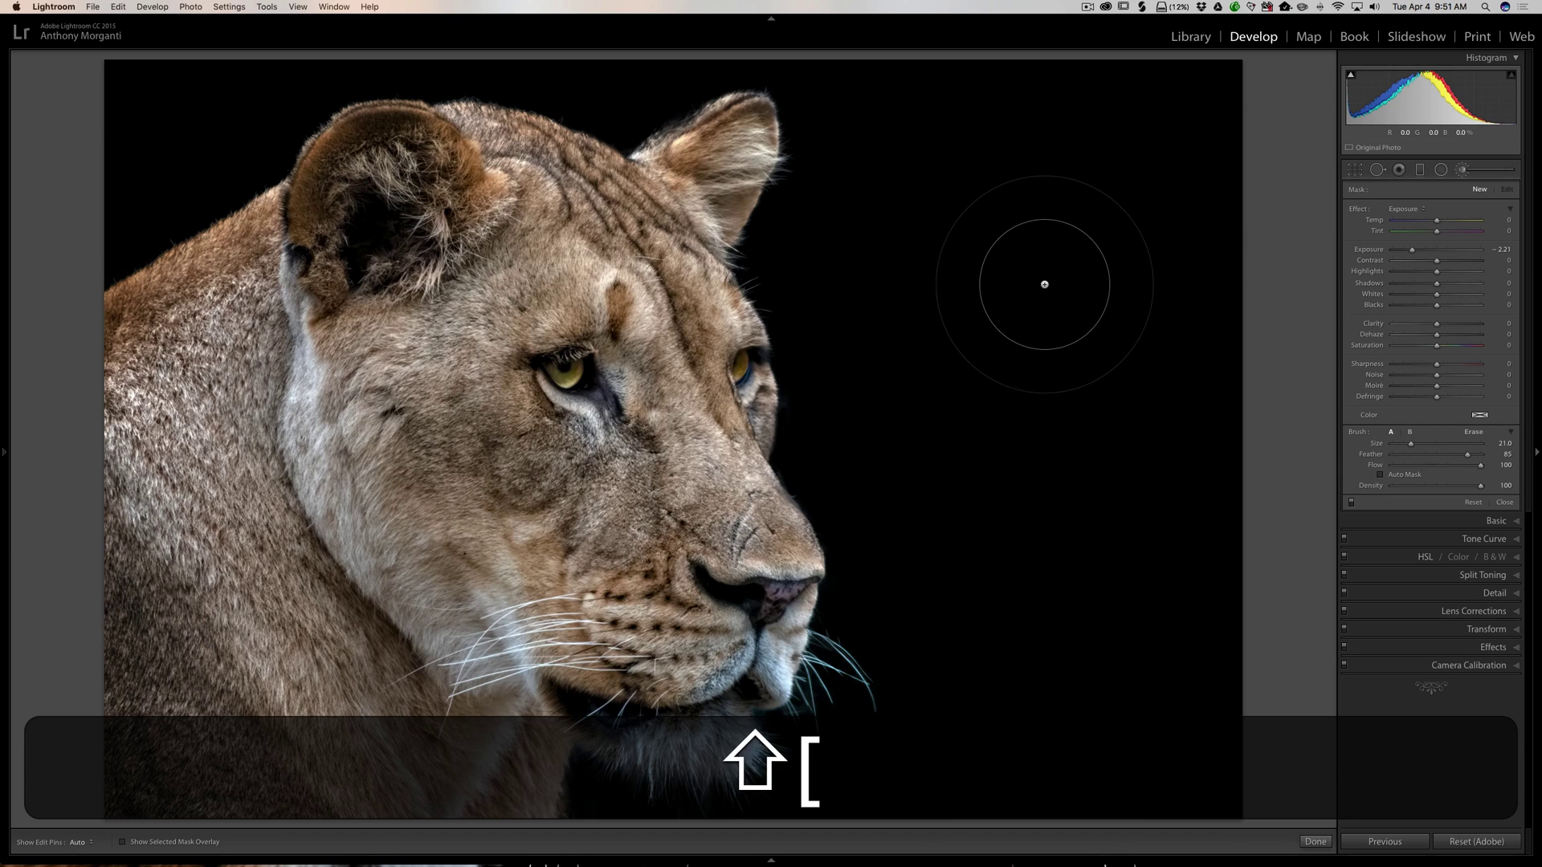
pyautogui.hotkey('shift', '[')
pyautogui.hotkey('shift', '[')
pyautogui.hotkey('shift', '[')
# Switch to Spot Removal and raise and lower its feather, ending at 70
pyautogui.click(1378, 171)
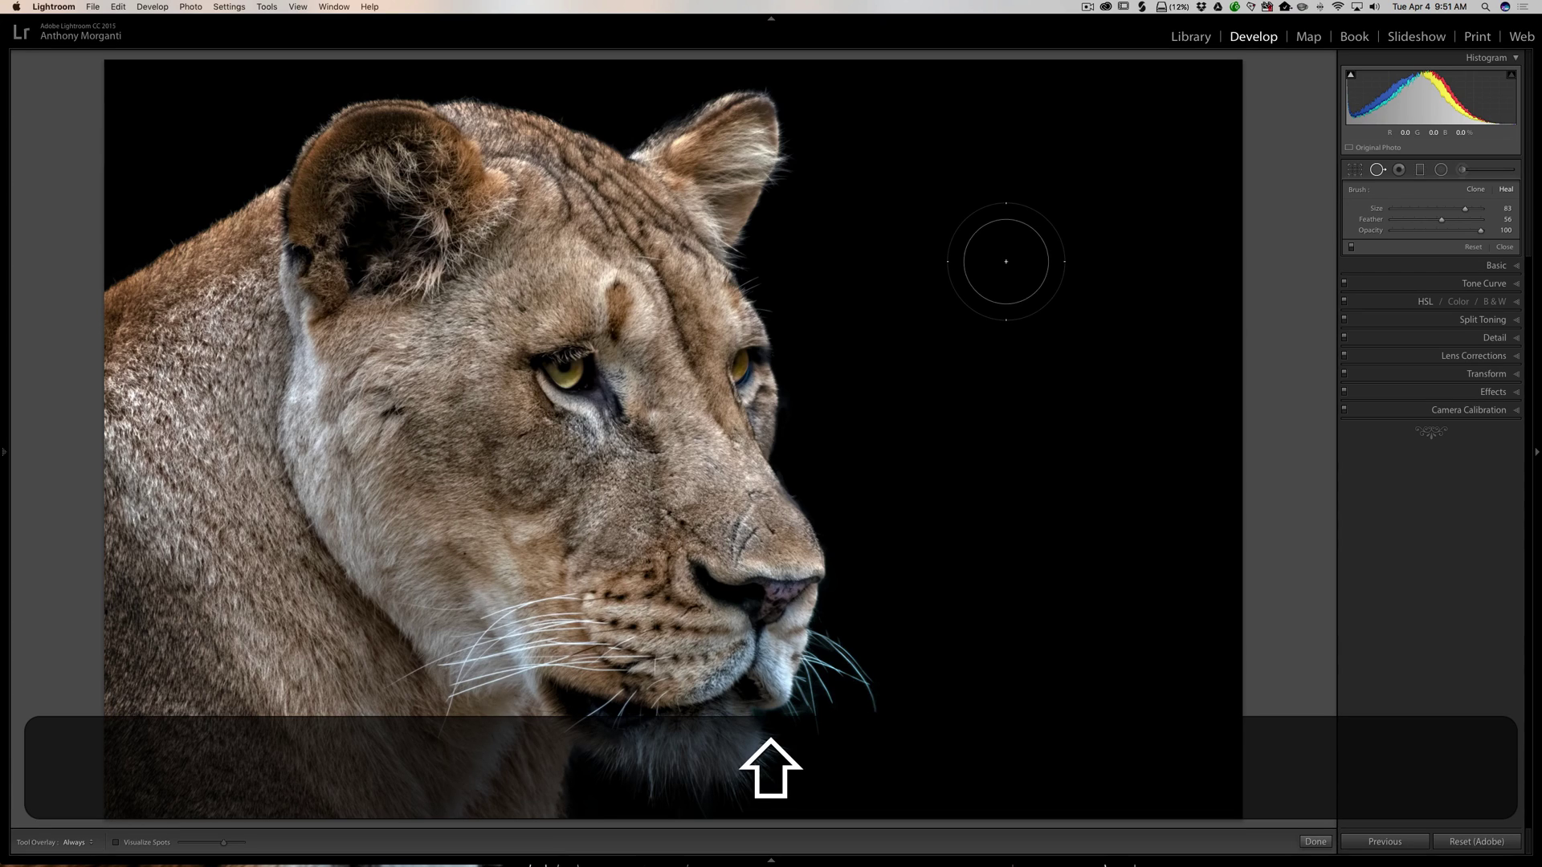
pyautogui.hotkey('shift', ']')
pyautogui.hotkey('shift', ']')
pyautogui.hotkey('shift', ']')
pyautogui.hotkey('shift', ']')
pyautogui.hotkey('shift', ']')
pyautogui.hotkey('shift', ']')
pyautogui.hotkey('shift', '[')
pyautogui.hotkey('shift', '[')
pyautogui.press('shift')
pyautogui.hotkey('shift', ']')
pyautogui.hotkey('shift', ']')
pyautogui.hotkey('shift', '[')
pyautogui.hotkey('shift', '[')
pyautogui.hotkey('shift', '[')
# Reopen the Adjustment Brush and step Flow through 10, 20 and 30, then back to 100
pyautogui.click(1461, 171)
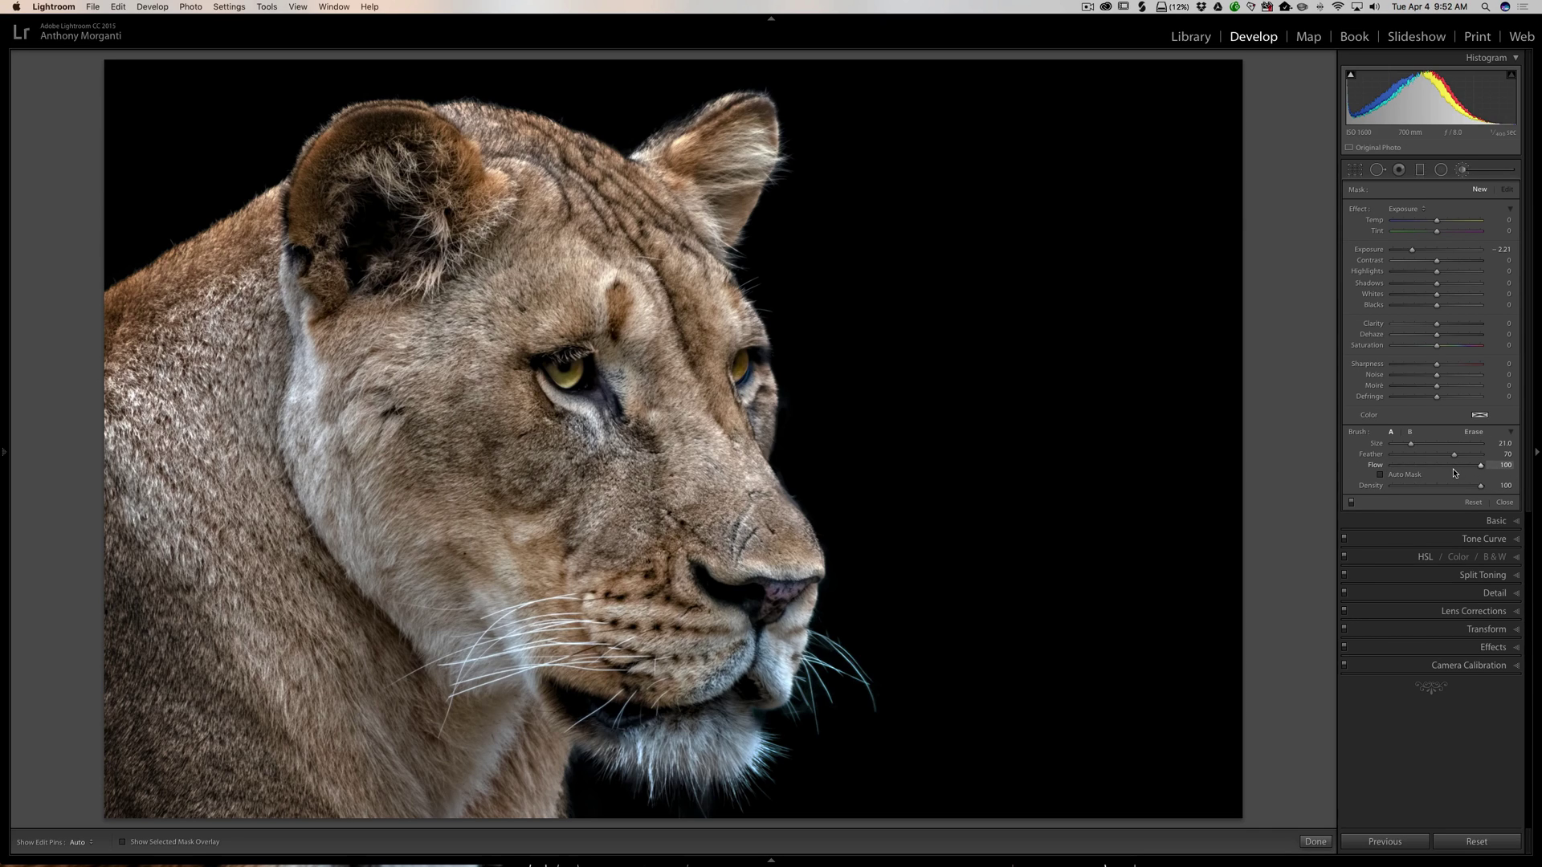
pyautogui.press('1')
pyautogui.press('2')
pyautogui.press('3')
pyautogui.press('0')
# Darken the lioness's forehead and left eye, then erase that stroke with the Option-key eraser
pyautogui.moveTo(637, 252); pyautogui.dragTo(490, 369)
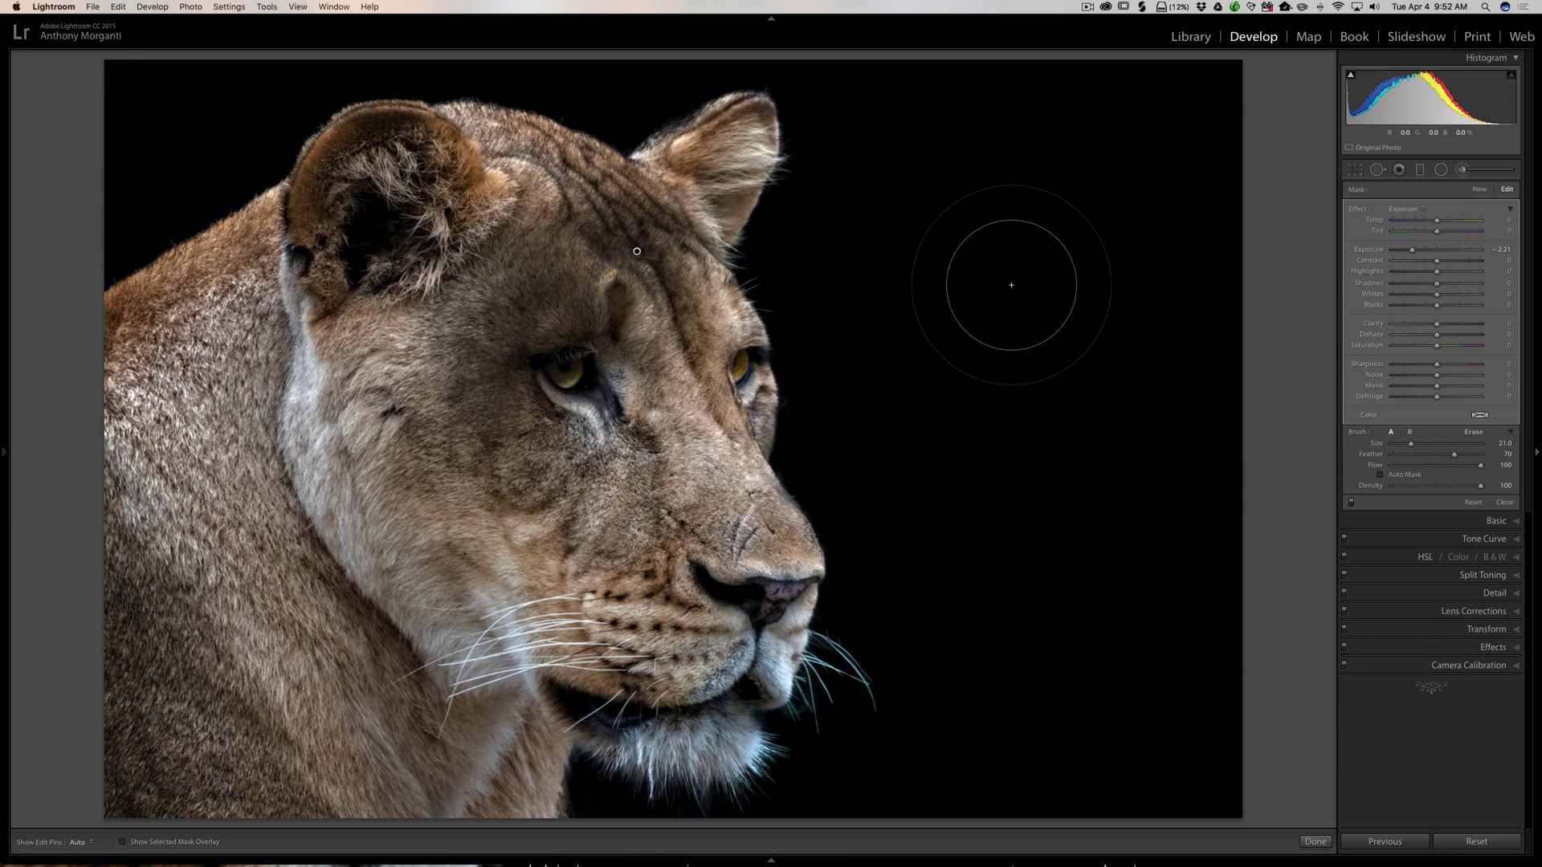
pyautogui.press('alt')
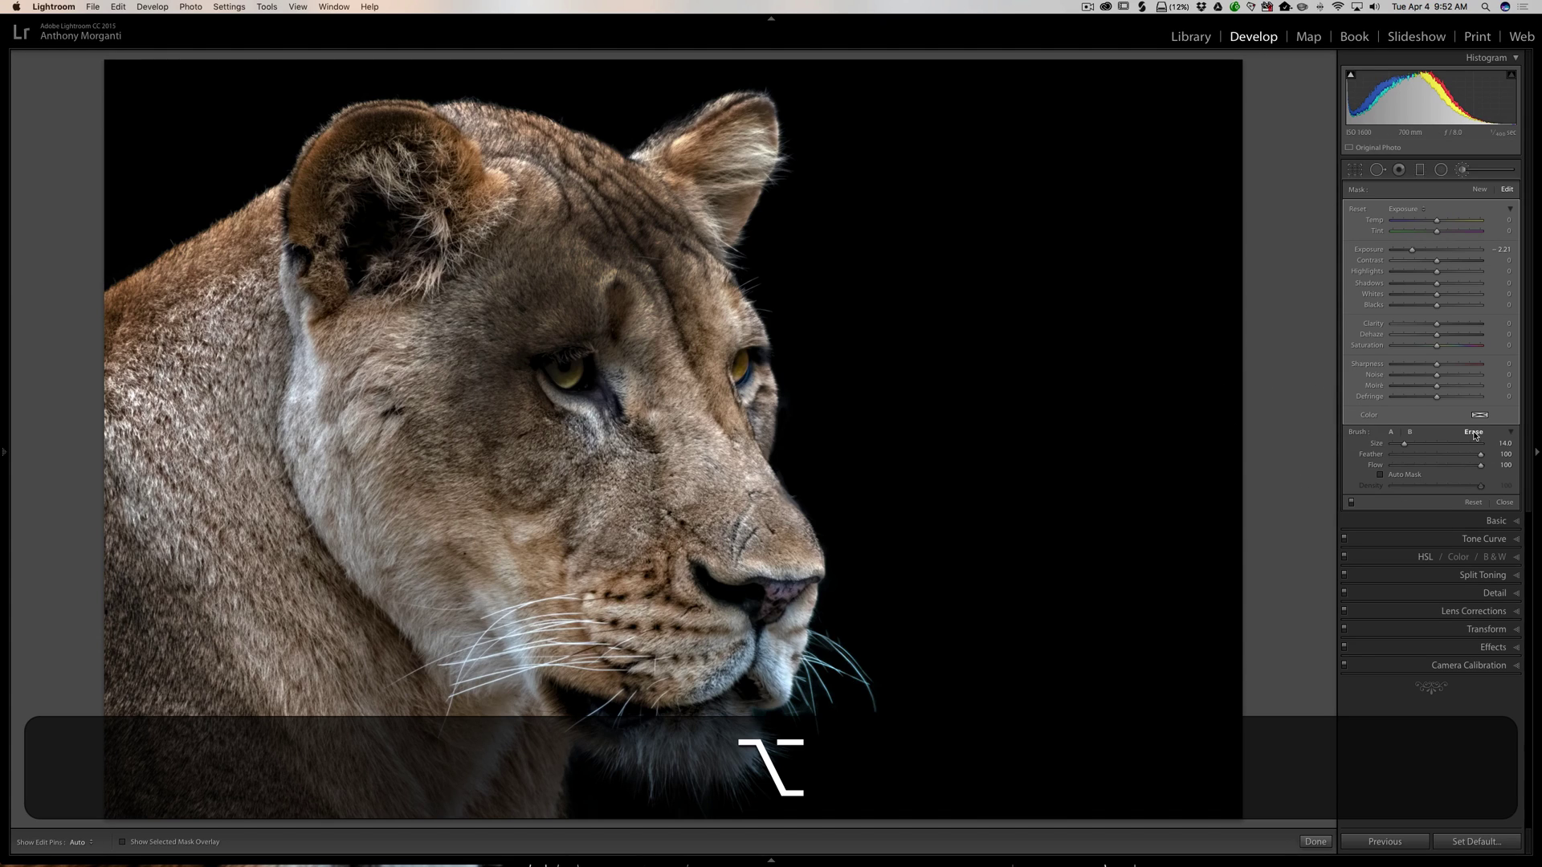
pyautogui.press('h')
pyautogui.moveTo(667, 213)
pyautogui.mouseDown()
pyautogui.moveTo(614, 207)
pyautogui.moveTo(454, 311)
pyautogui.moveTo(561, 240)
pyautogui.moveTo(614, 361)
pyautogui.mouseUp()
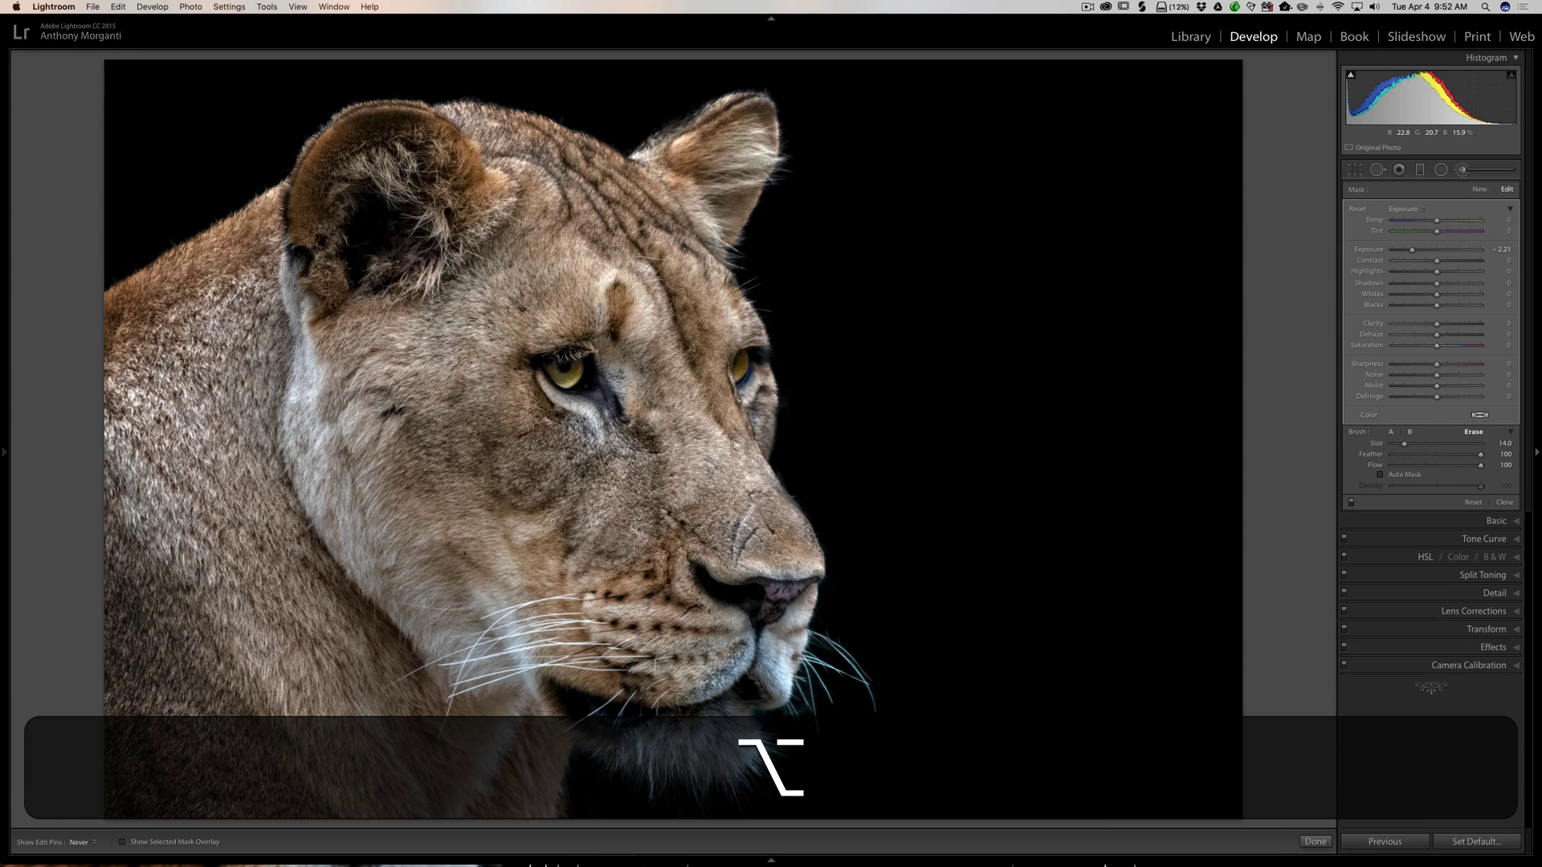
pyautogui.press('alt')
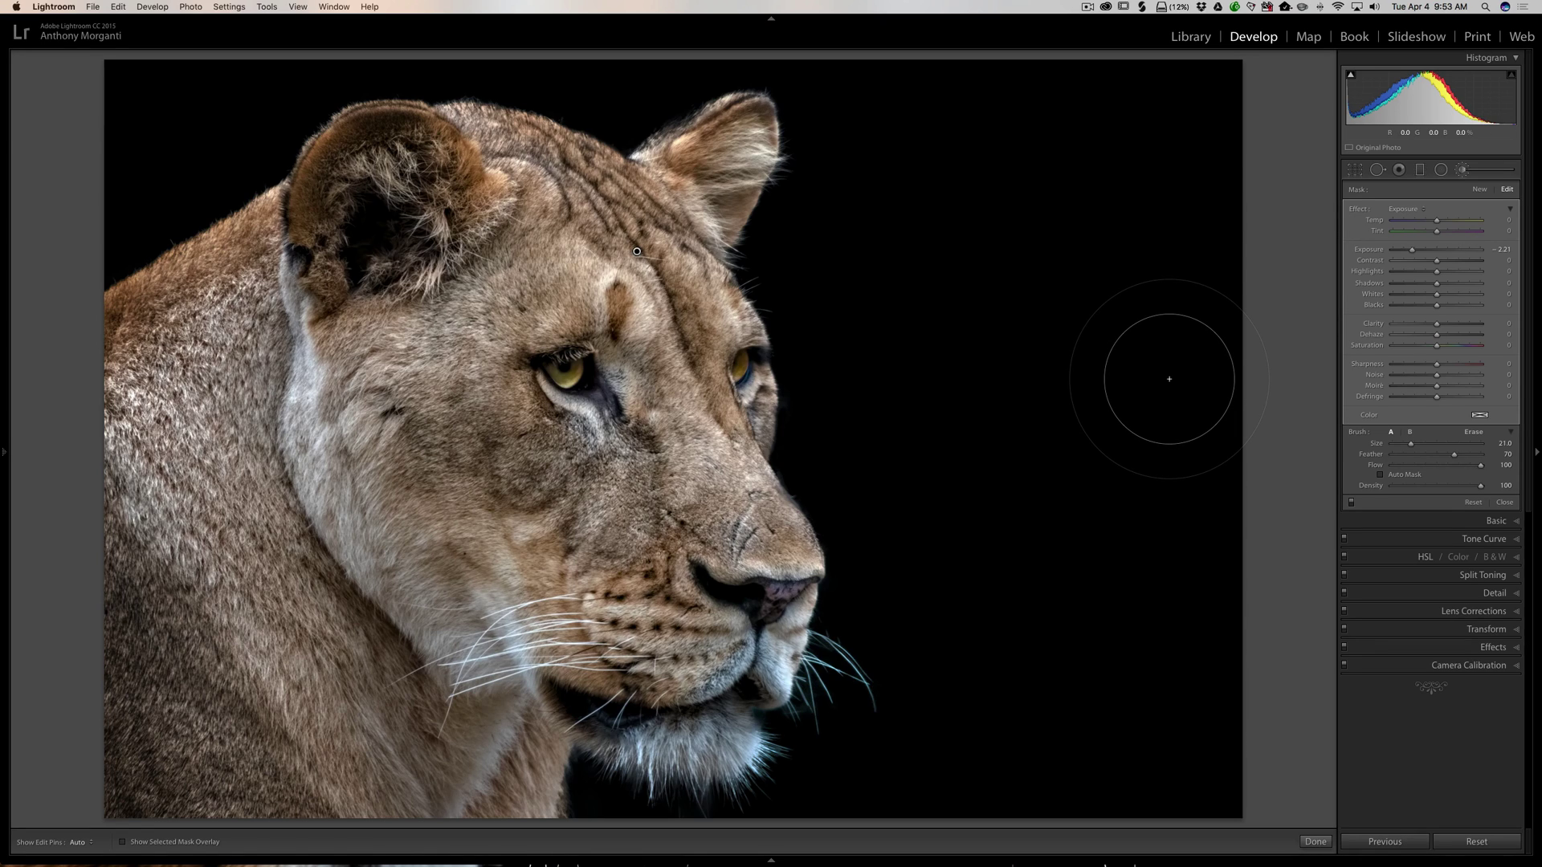
pyautogui.press('/')
pyautogui.press('/')
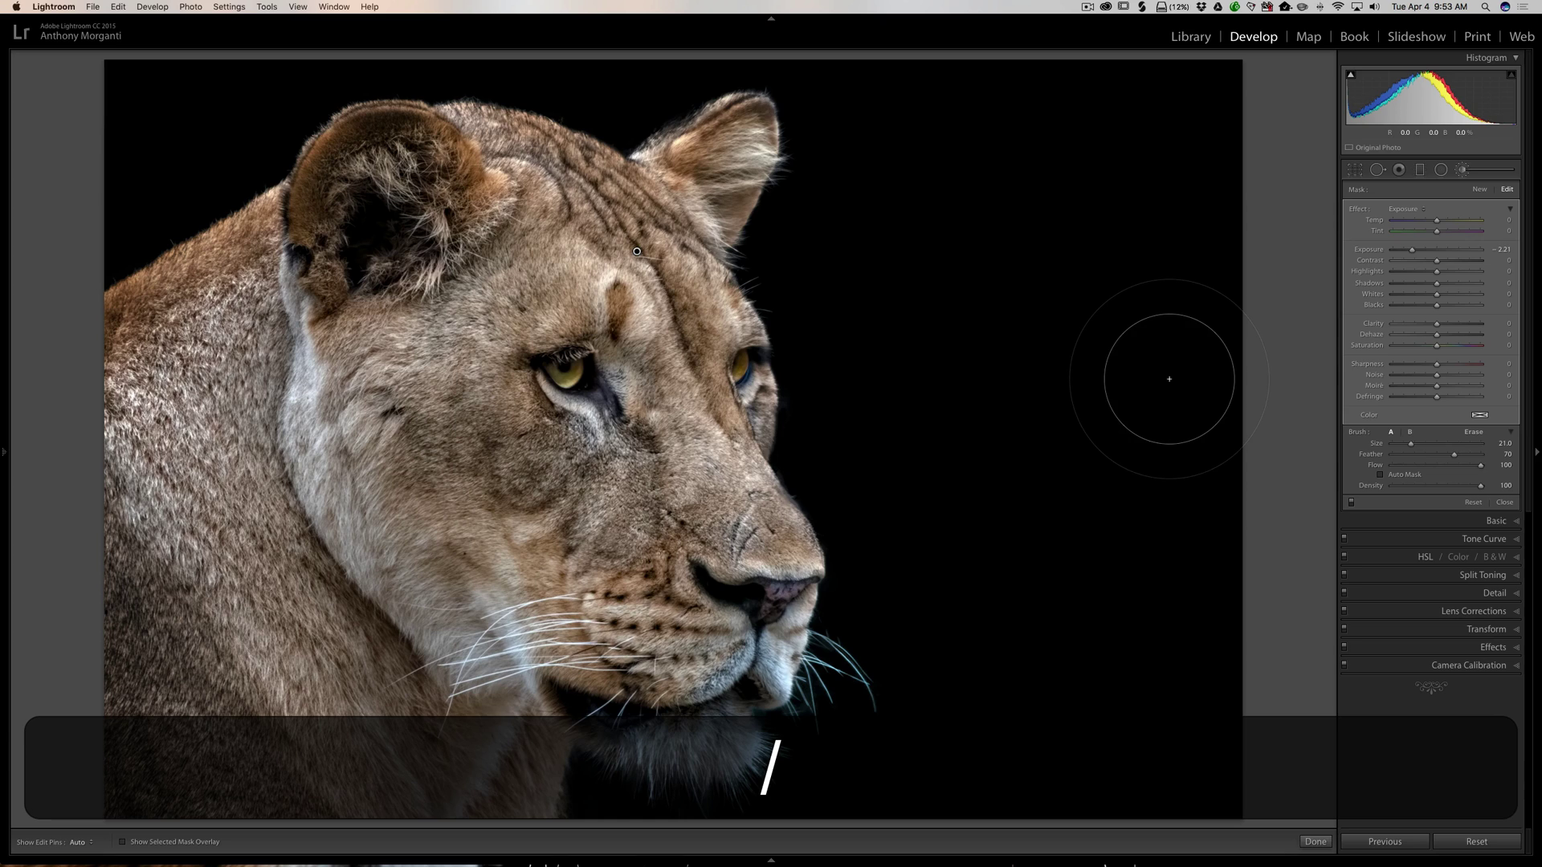
pyautogui.press('/')
pyautogui.press('/')
pyautogui.press('/')
pyautogui.press('/')
pyautogui.press('/')
pyautogui.press('/')
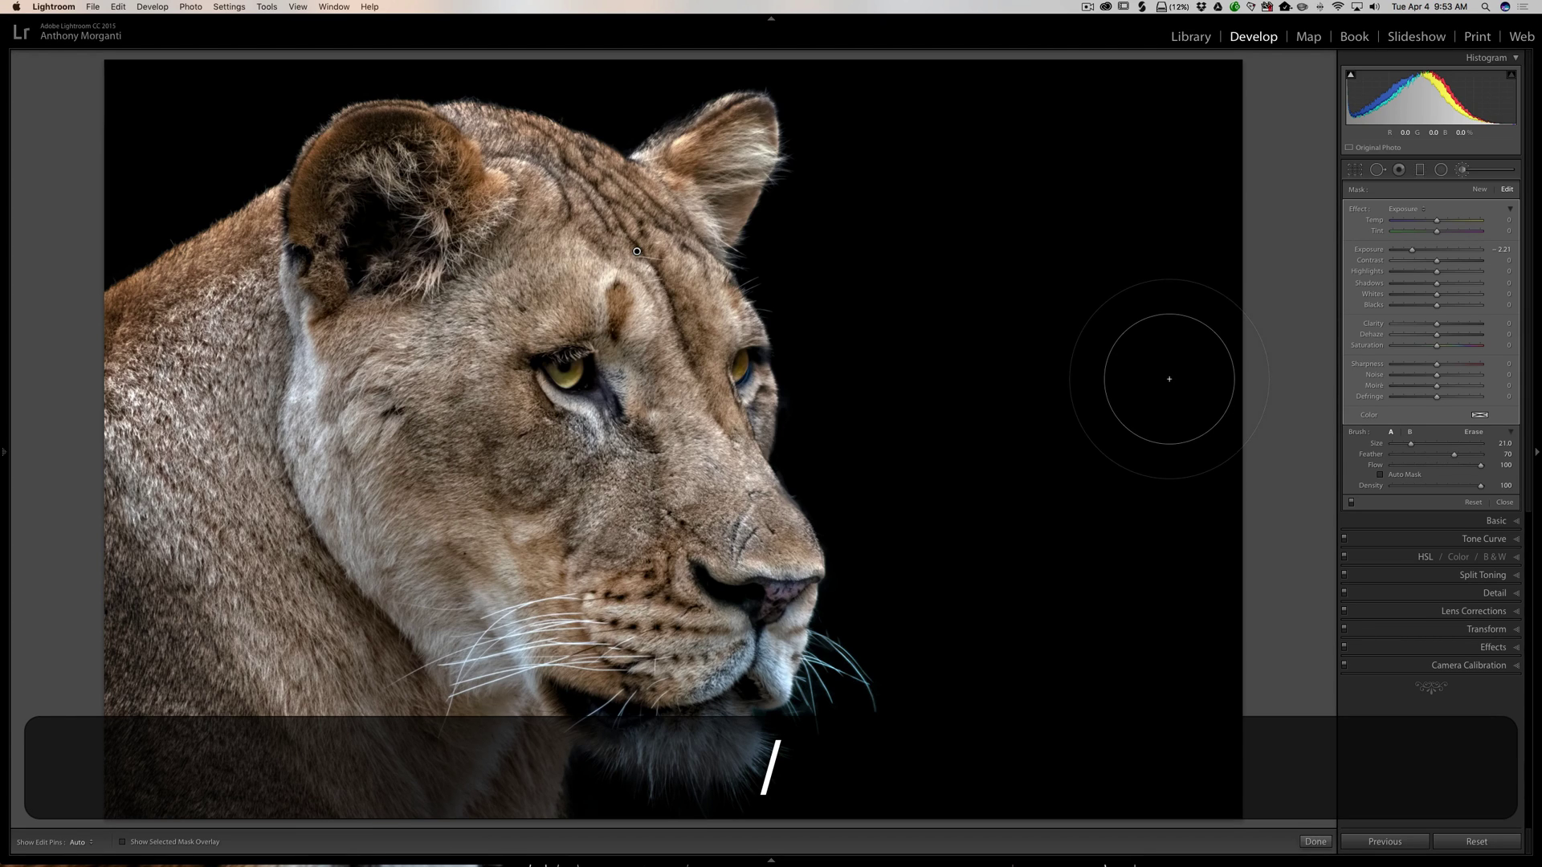